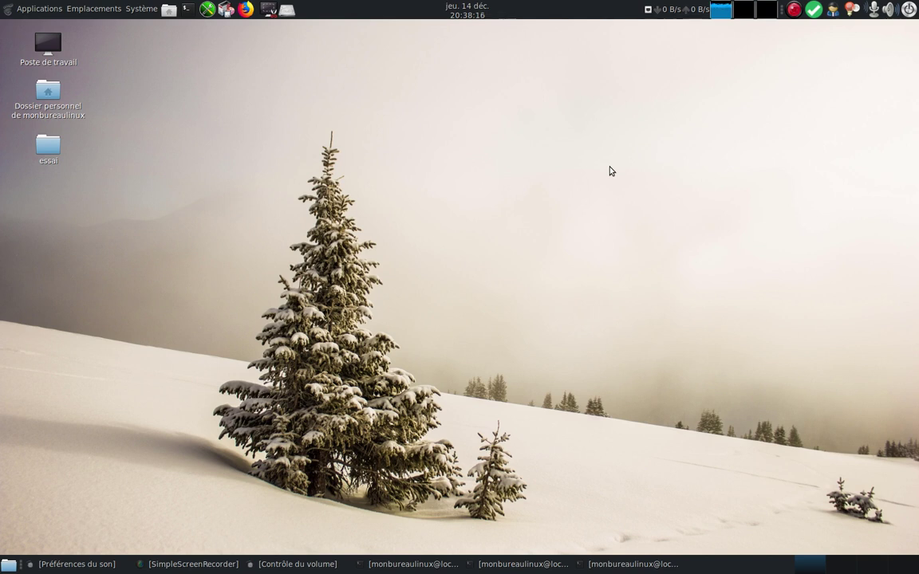
# - Restore the MATE Terminal window holding the not-yet-run 'man dateutils' command
pyautogui.click(415, 564)
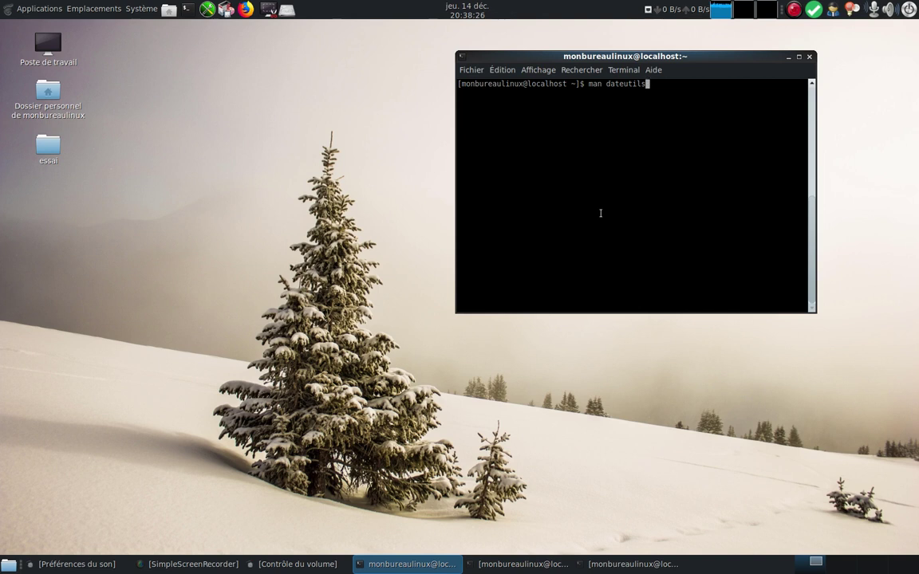
# - Run man dateutils, highlight the ddiff entry in the manual, then minimize the manual window
pyautogui.press('Return')
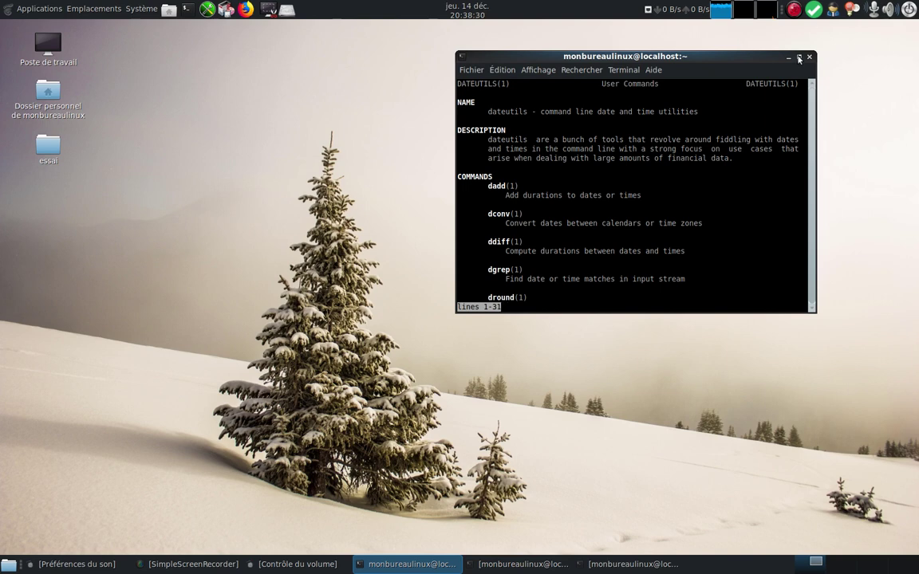
pyautogui.doubleClick(718, 52)
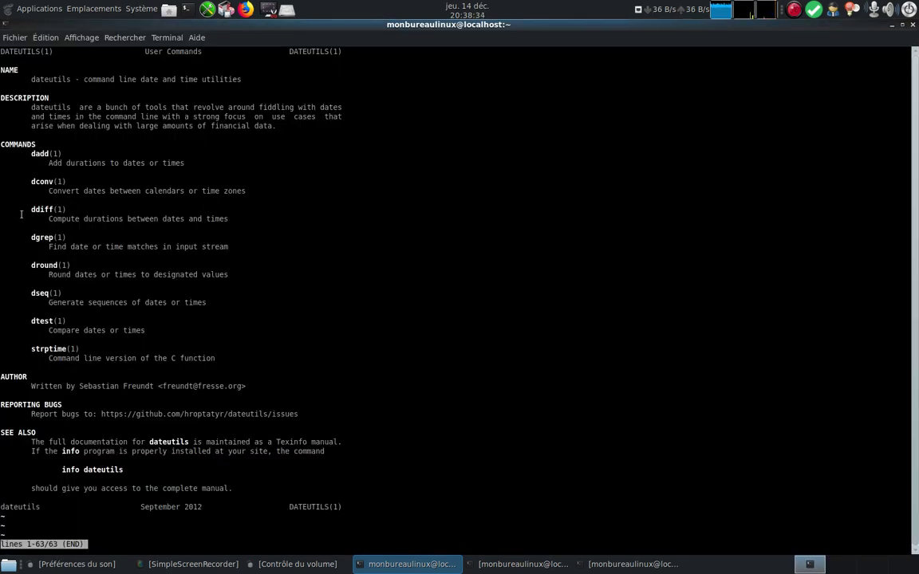
pyautogui.moveTo(25, 211)
pyautogui.mouseDown()
pyautogui.moveTo(202, 224)
pyautogui.moveTo(256, 217)
pyautogui.mouseUp()
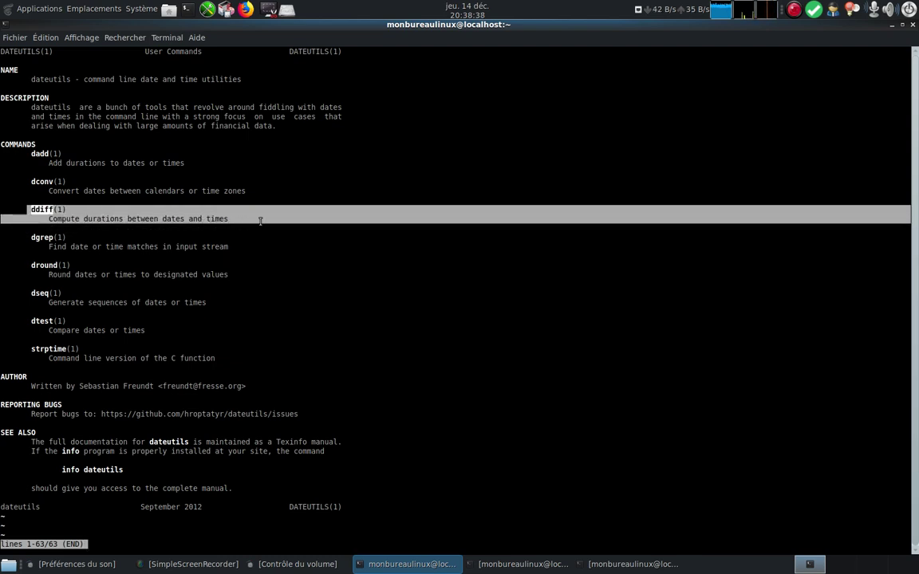
pyautogui.doubleClick(891, 26)
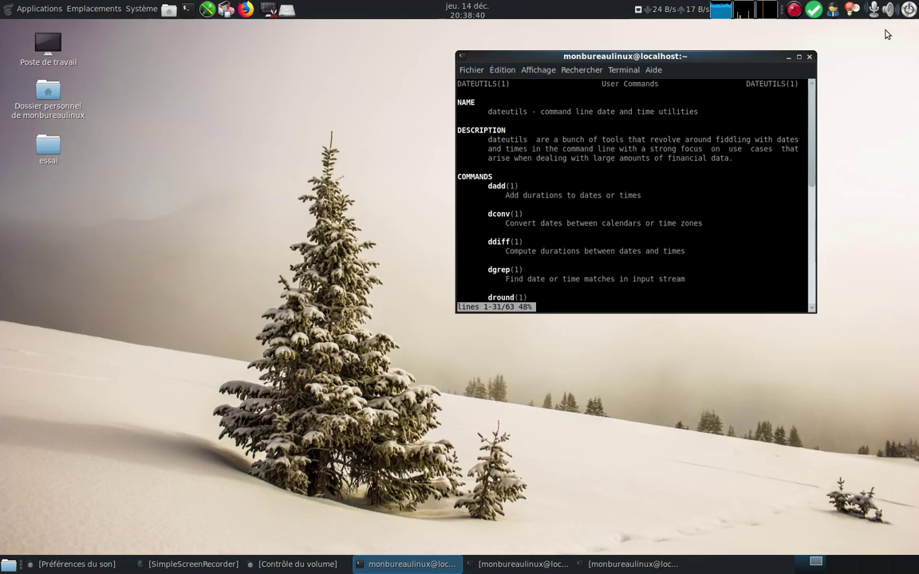
pyautogui.click(787, 59)
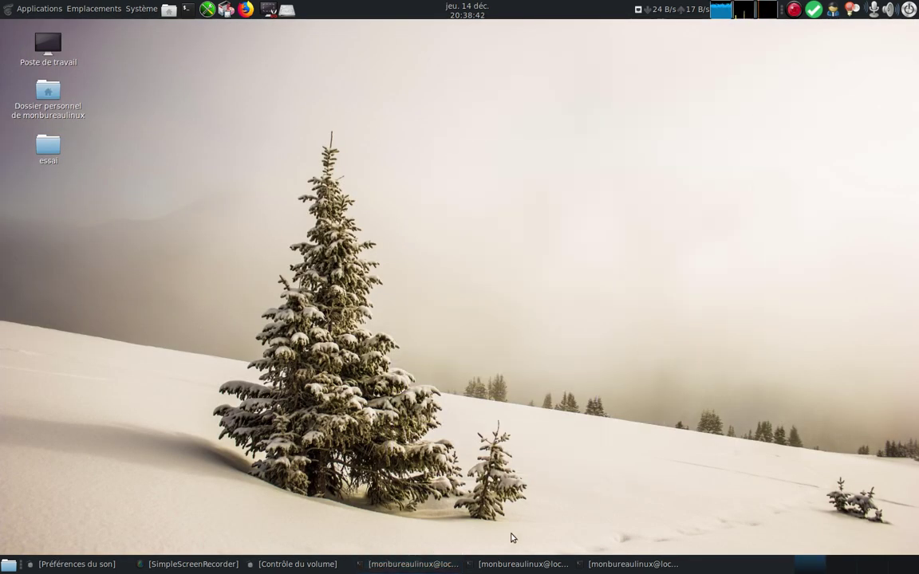
# - Run man ddiff in a maximized terminal and scroll down to its EXAMPLES section
pyautogui.click(515, 564)
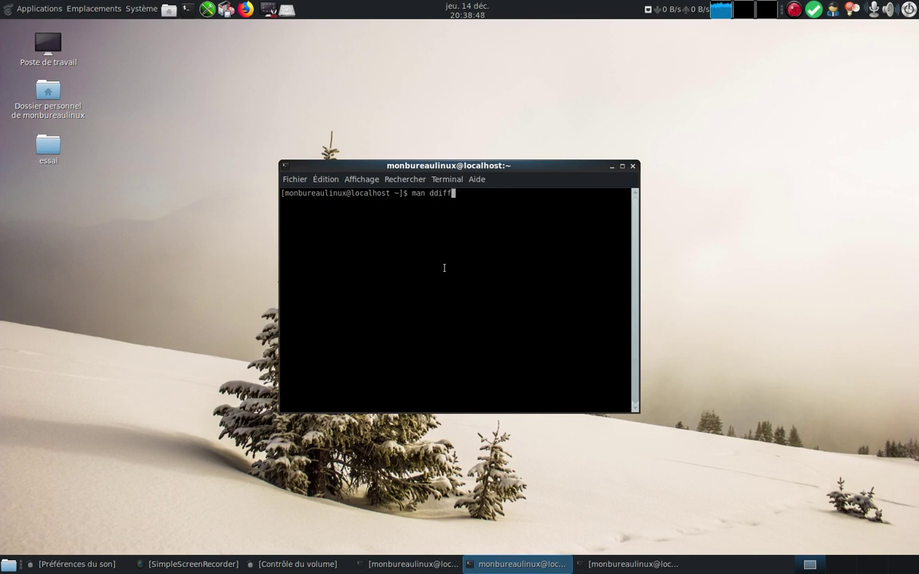
pyautogui.press('Return')
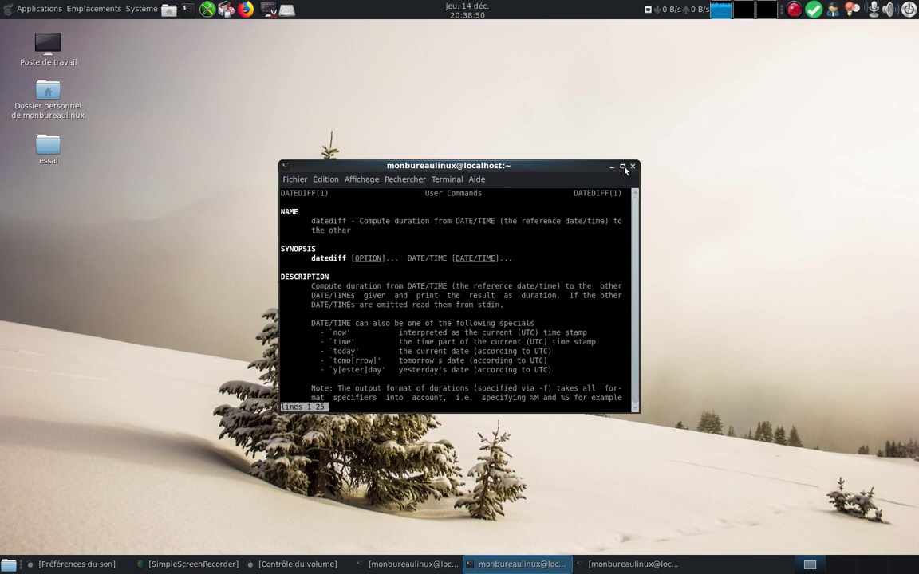
pyautogui.doubleClick(558, 165)
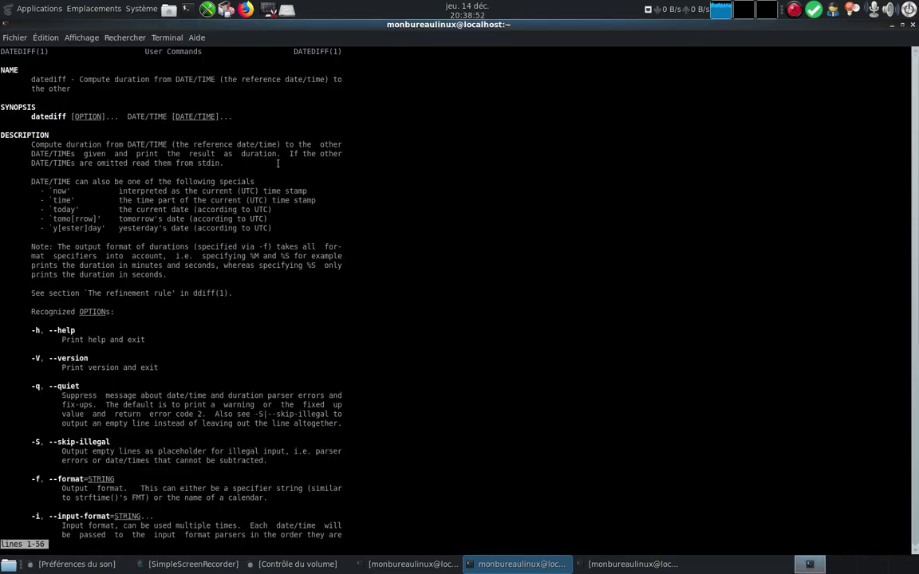
pyautogui.scroll(-5, 264, 178)
pyautogui.scroll(-3, 264, 178)
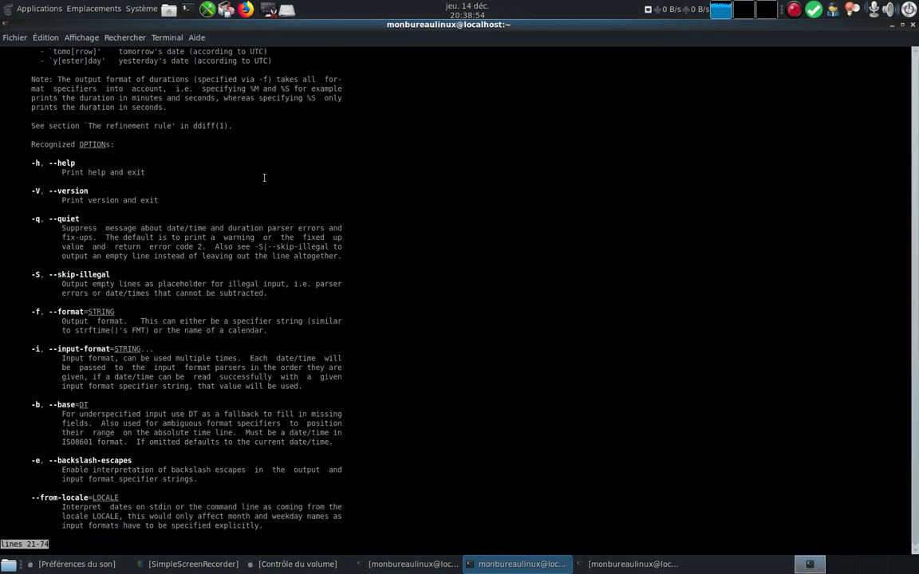
pyautogui.scroll(-8, 264, 178)
pyautogui.scroll(-3, 264, 178)
pyautogui.scroll(-5, 264, 177)
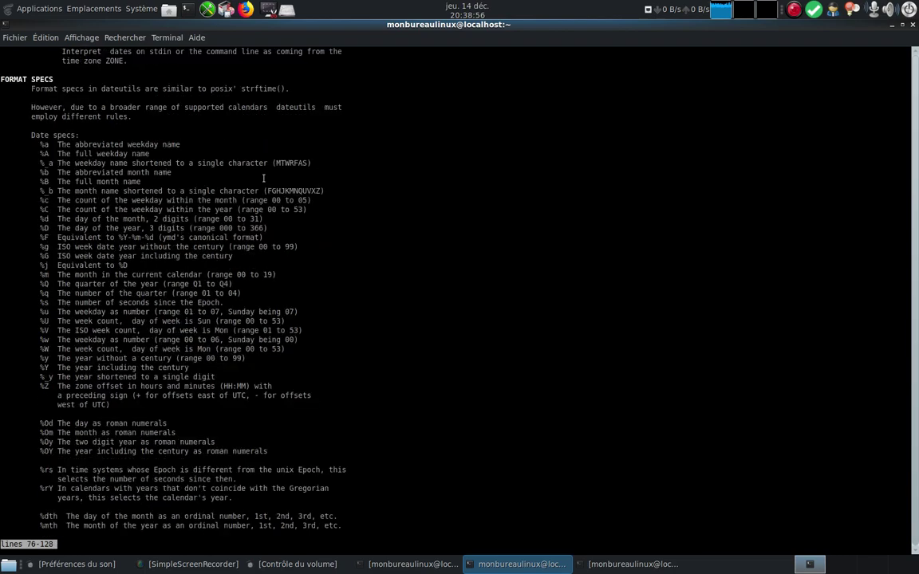
pyautogui.scroll(-2, 264, 178)
pyautogui.scroll(-10, 264, 178)
pyautogui.scroll(-4, 264, 178)
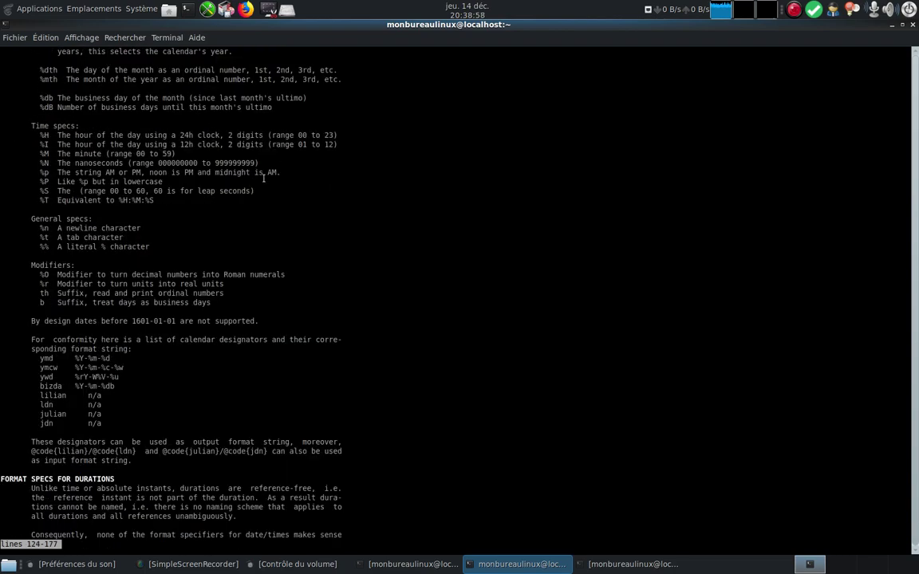
pyautogui.scroll(-12, 265, 178)
pyautogui.scroll(-3, 264, 178)
pyautogui.scroll(-14, 264, 178)
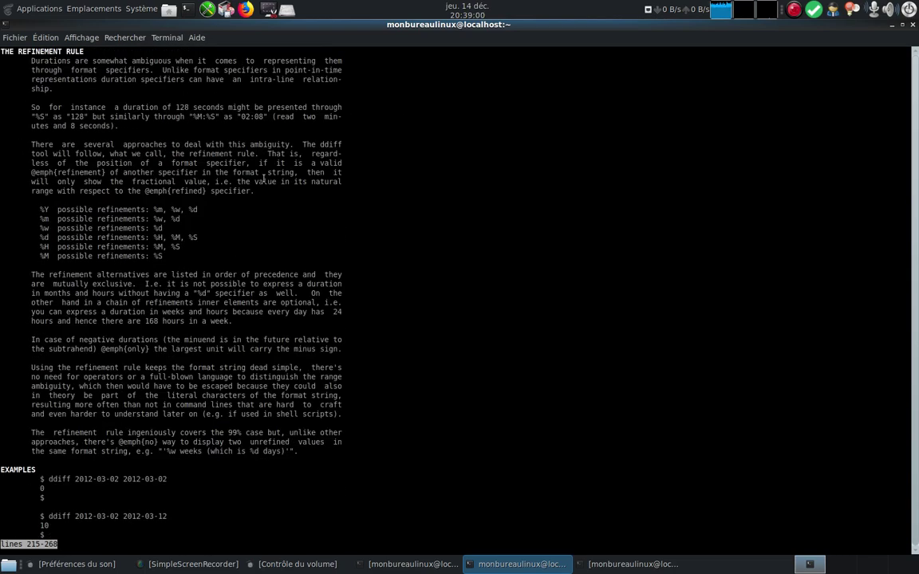
pyautogui.scroll(-10, 264, 178)
pyautogui.scroll(-2, 264, 178)
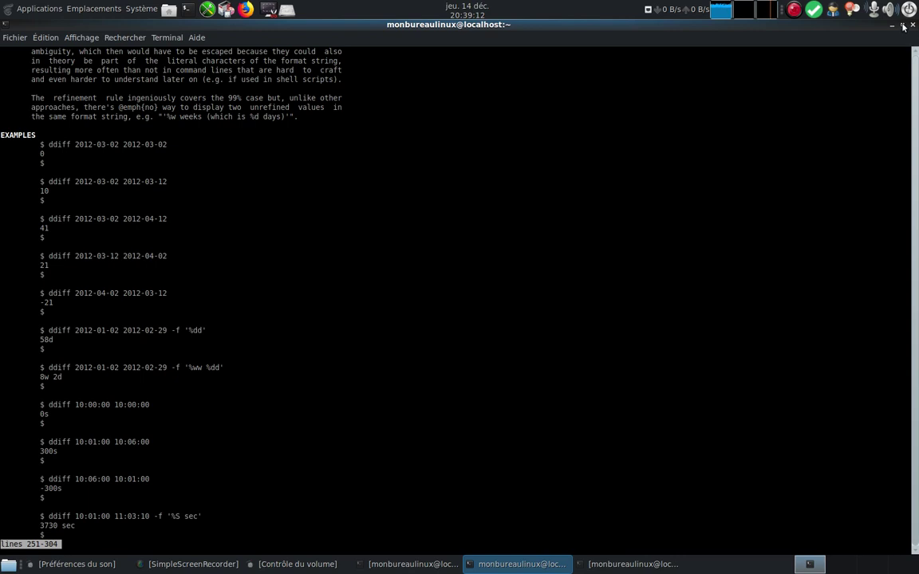
pyautogui.doubleClick(814, 25)
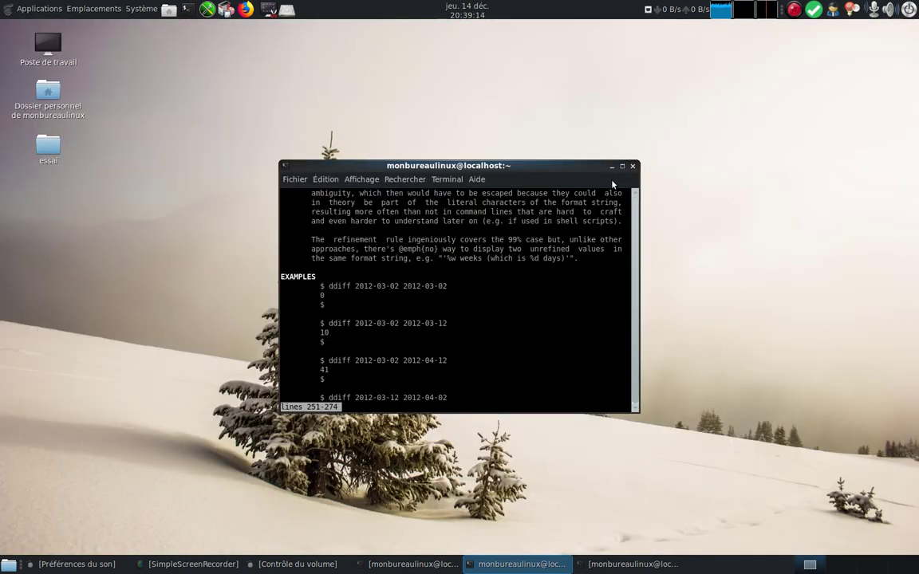
pyautogui.moveTo(582, 165); pyautogui.dragTo(772, 56)
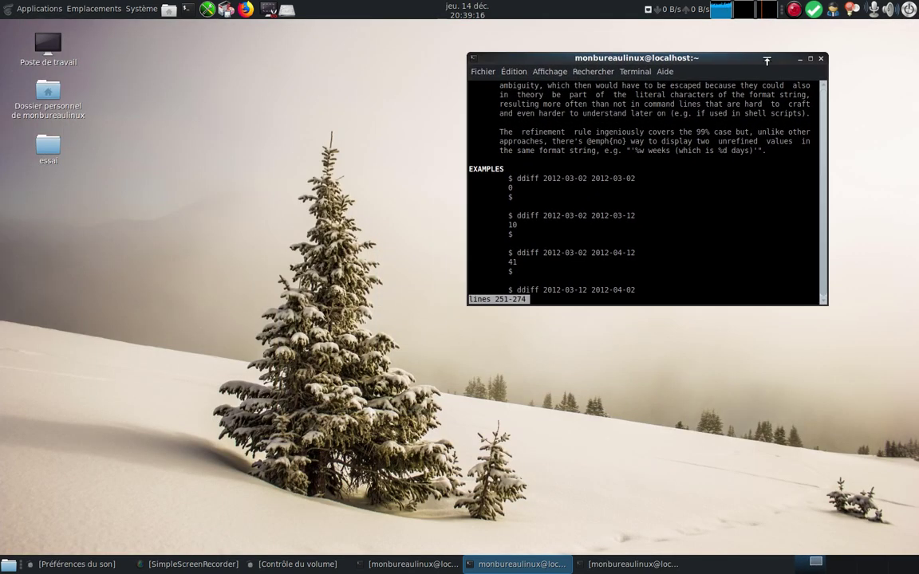
pyautogui.click(644, 565)
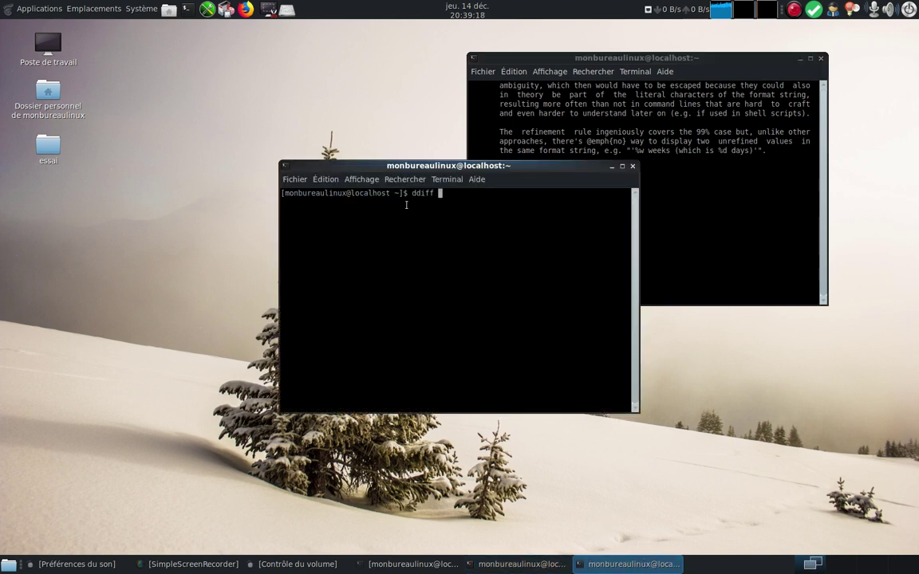
pyautogui.moveTo(393, 164); pyautogui.dragTo(236, 165)
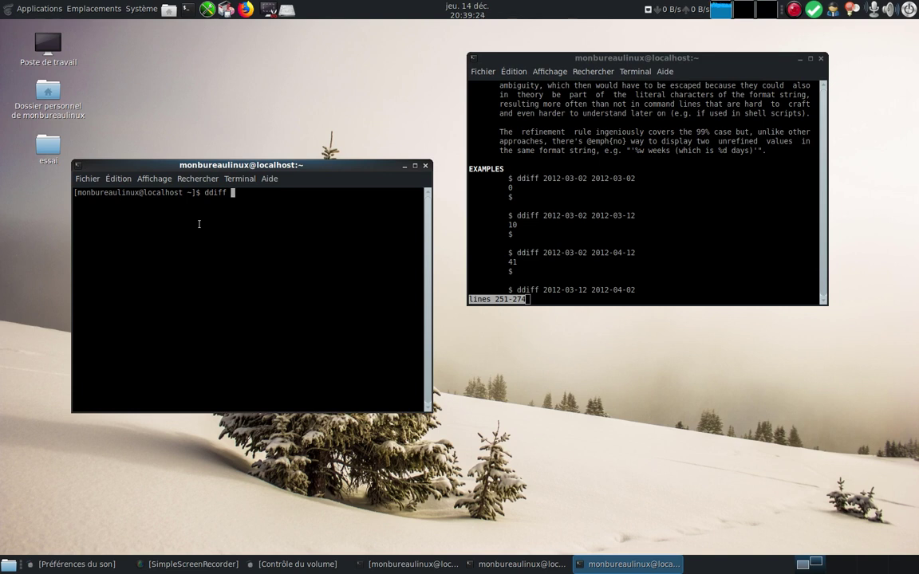
pyautogui.write('20')
pyautogui.write('17-')
pyautogui.write('12-')
pyautogui.write('14')
pyautogui.write(' 2017')
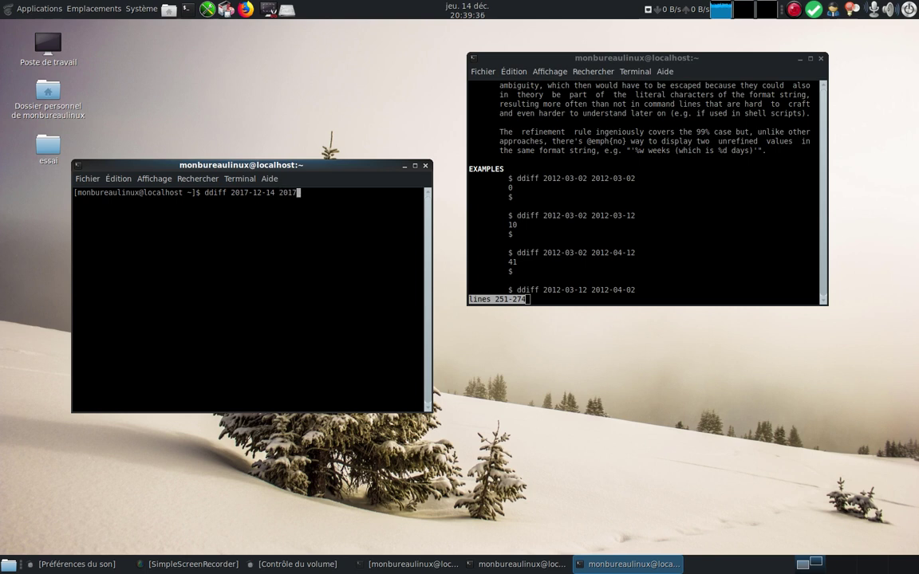
pyautogui.write('-12-')
pyautogui.write('25')
pyautogui.press('Return')
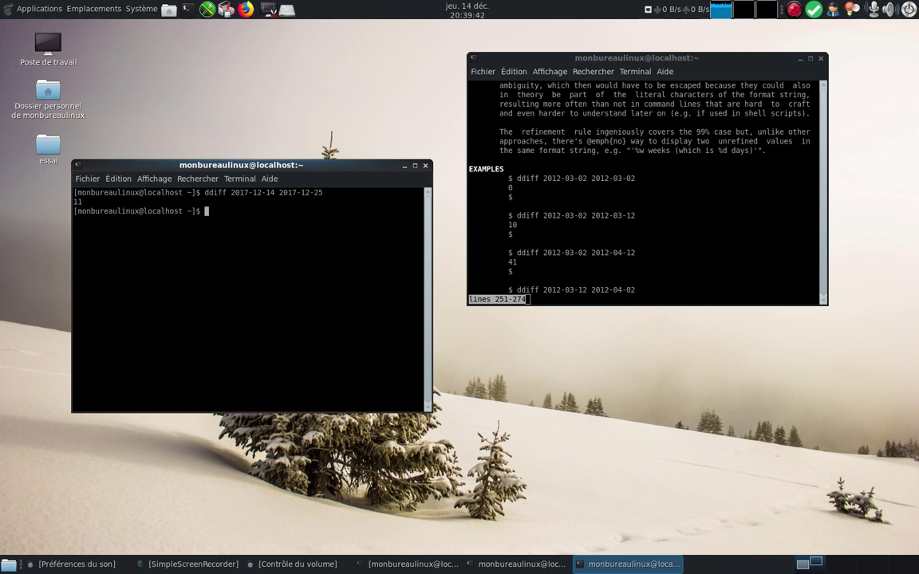
pyautogui.press('Up')
pyautogui.press('BackSpace')
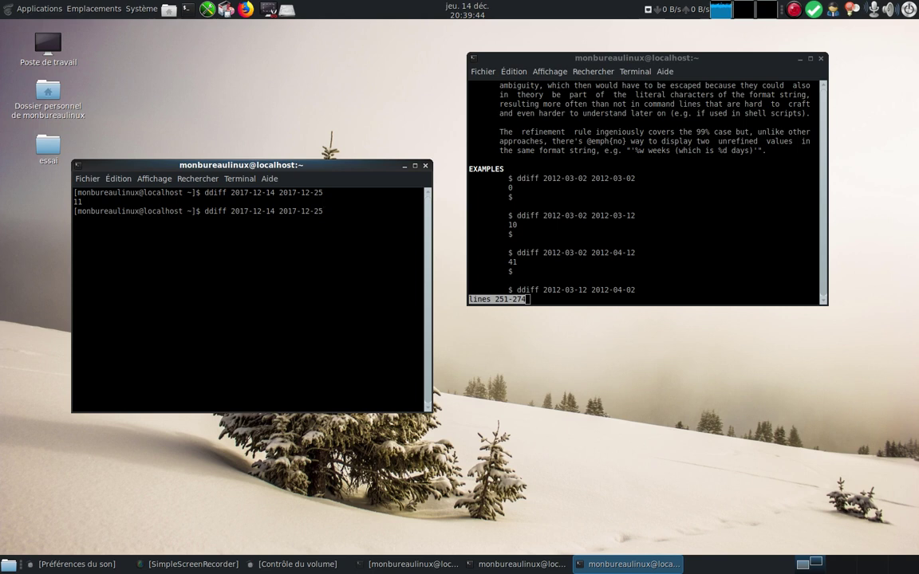
pyautogui.press('BackSpace')
pyautogui.press('BackSpace')
pyautogui.press('BackSpace')
pyautogui.press('BackSpace')
pyautogui.press('BackSpace')
pyautogui.press('BackSpace')
pyautogui.write('8-')
pyautogui.write('06-')
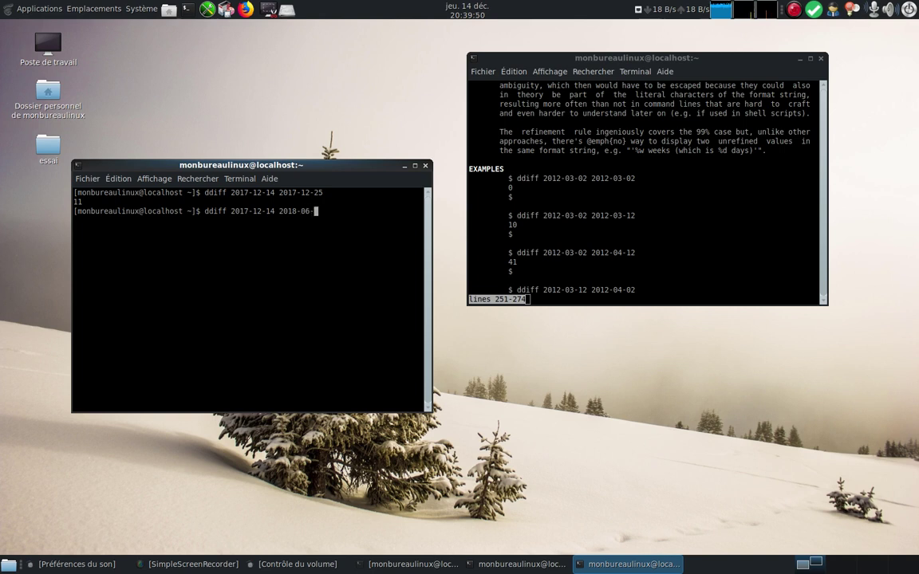
pyautogui.write('01')
pyautogui.press('Return')
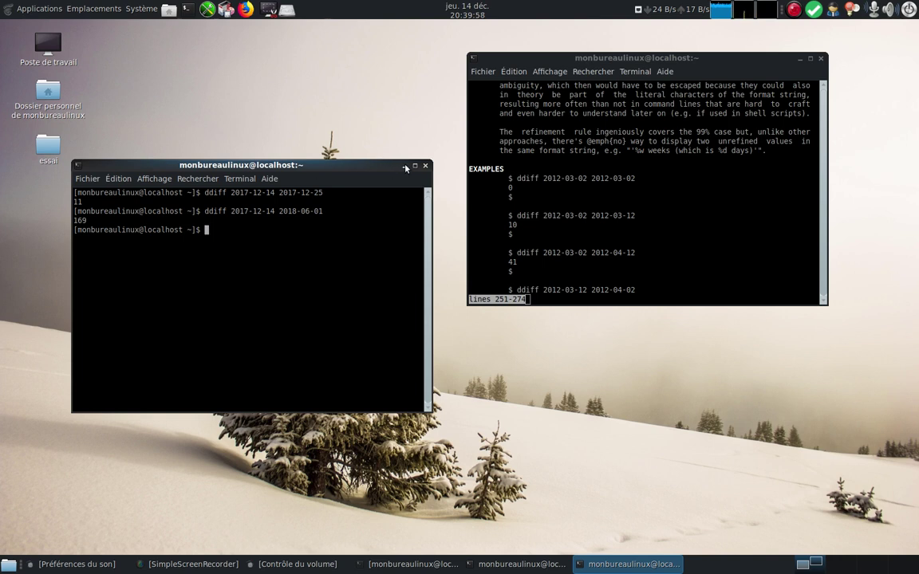
# - Minimize the ddiff manual, move the results terminal higher, and launch the Osmo calendar
pyautogui.click(800, 59)
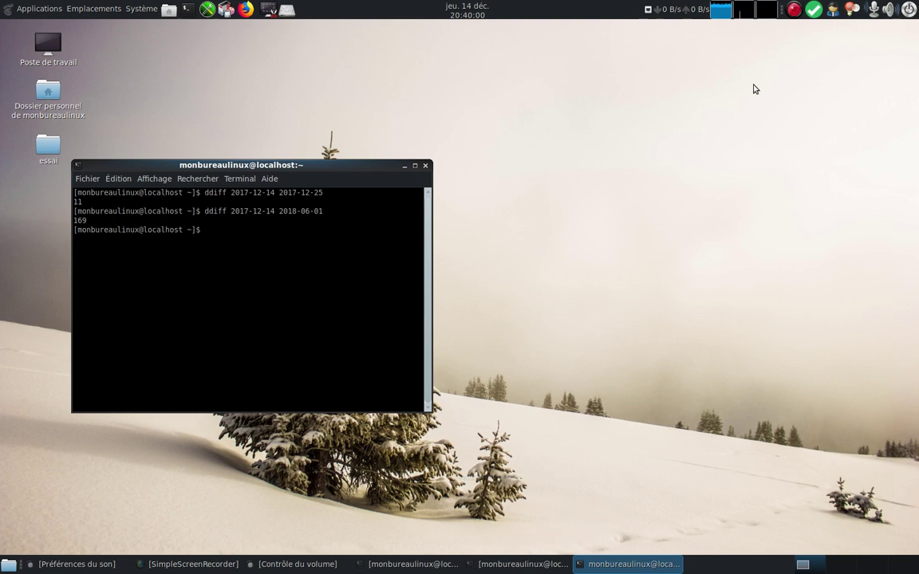
pyautogui.moveTo(208, 169); pyautogui.dragTo(234, 50)
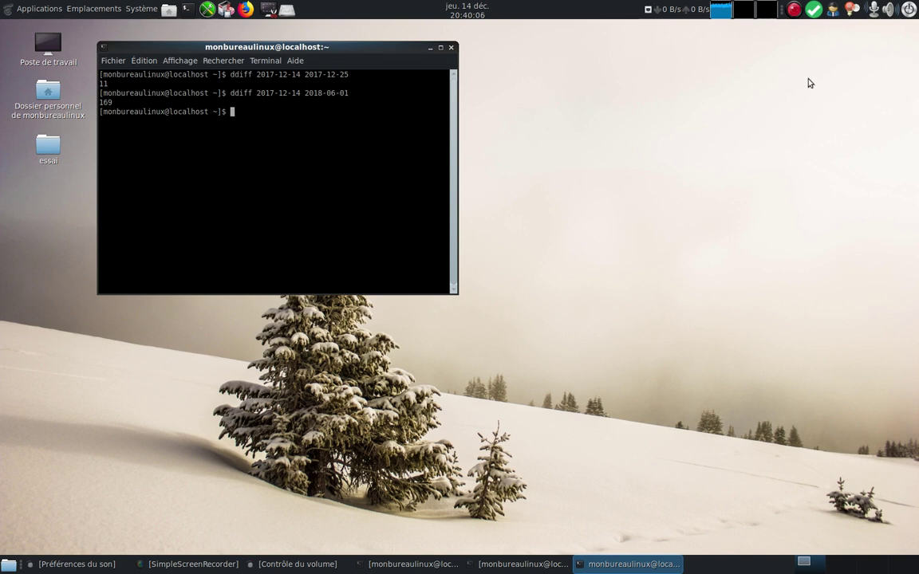
pyautogui.click(816, 10)
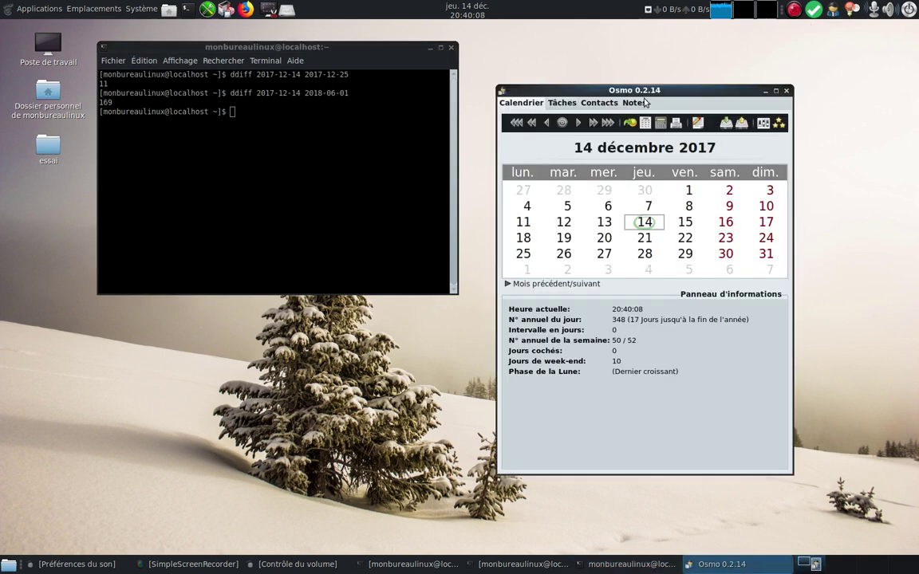
pyautogui.click(561, 104)
pyautogui.click(599, 104)
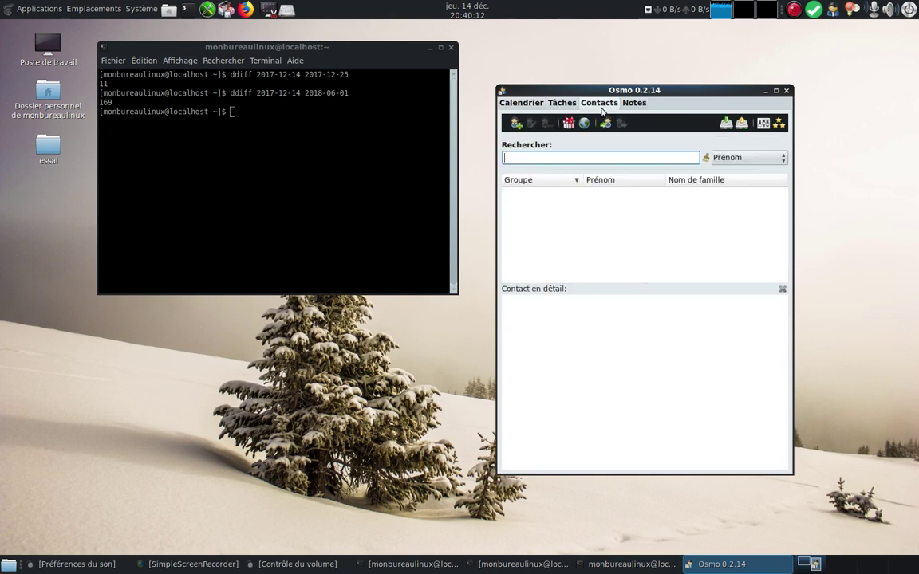
pyautogui.click(634, 104)
pyautogui.click(509, 104)
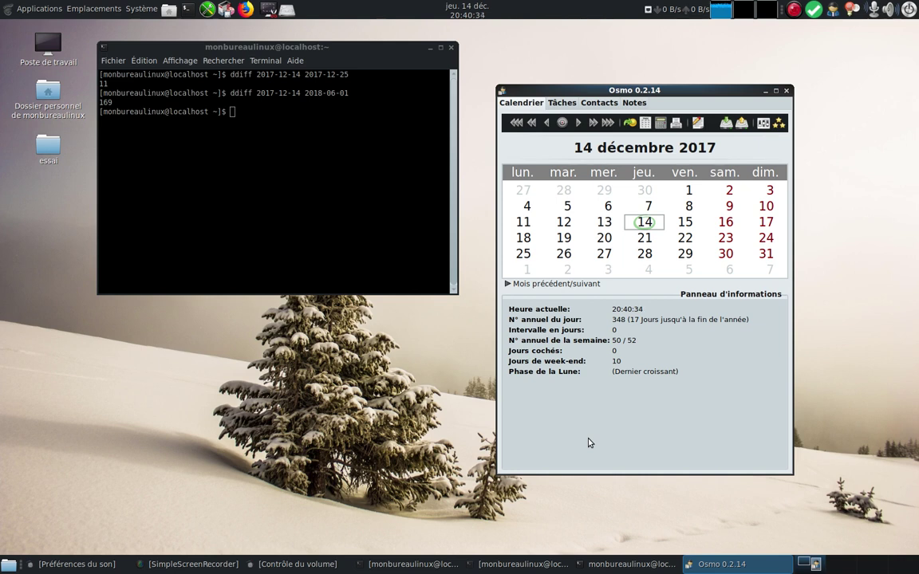
pyautogui.click(651, 126)
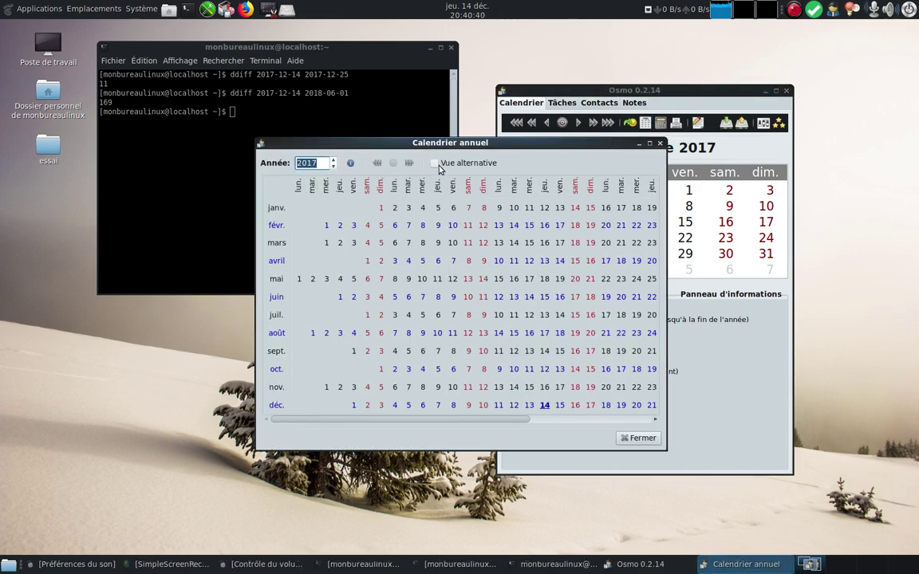
pyautogui.click(435, 164)
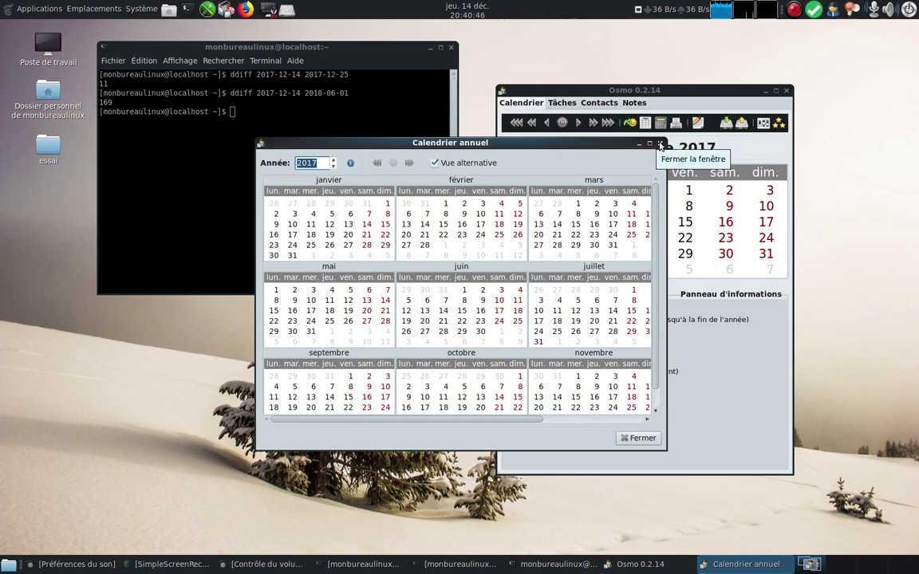
pyautogui.click(659, 144)
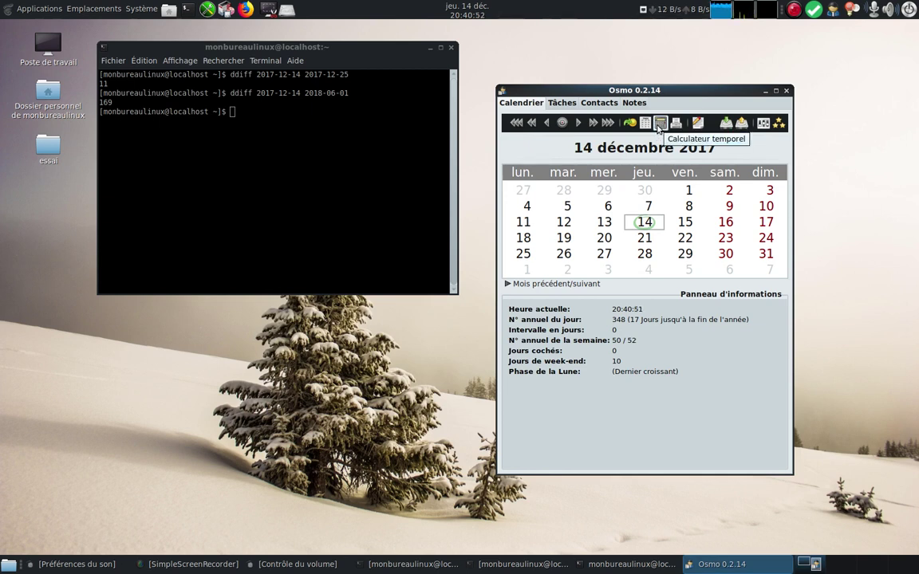
# - Open the Calculateur temporel beside the calendar and set the second date's day to 25
pyautogui.click(660, 125)
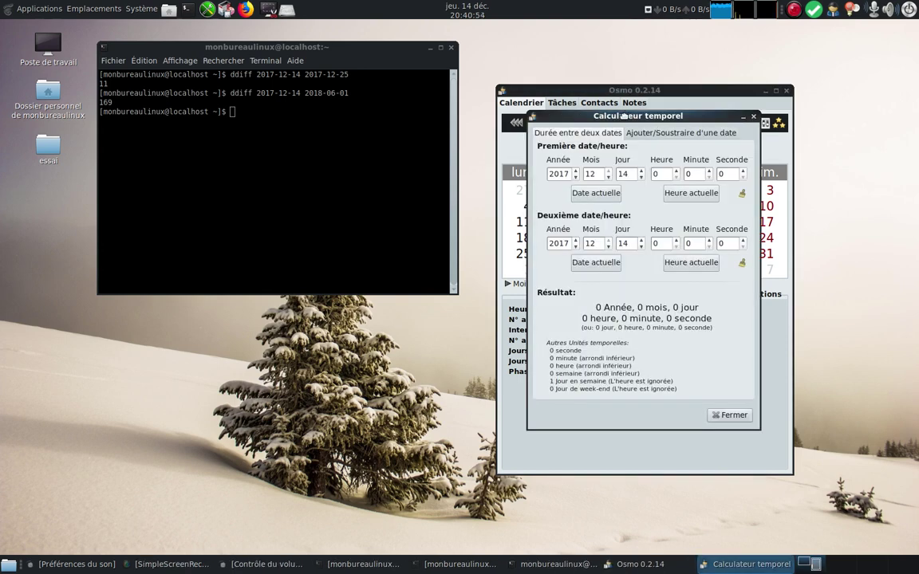
pyautogui.moveTo(624, 117); pyautogui.dragTo(368, 173)
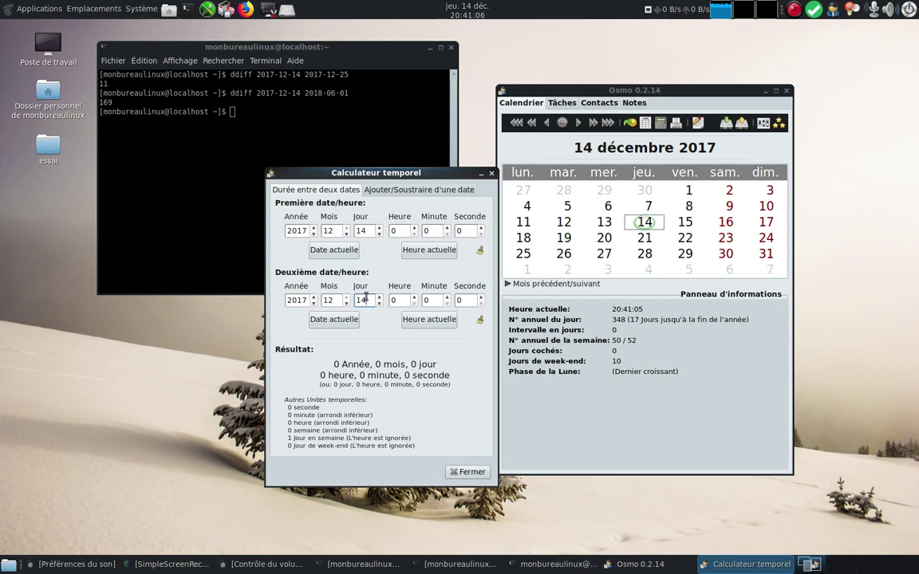
pyautogui.doubleClick(365, 297)
pyautogui.press('BackSpace')
pyautogui.write('25')
pyautogui.press('Return')
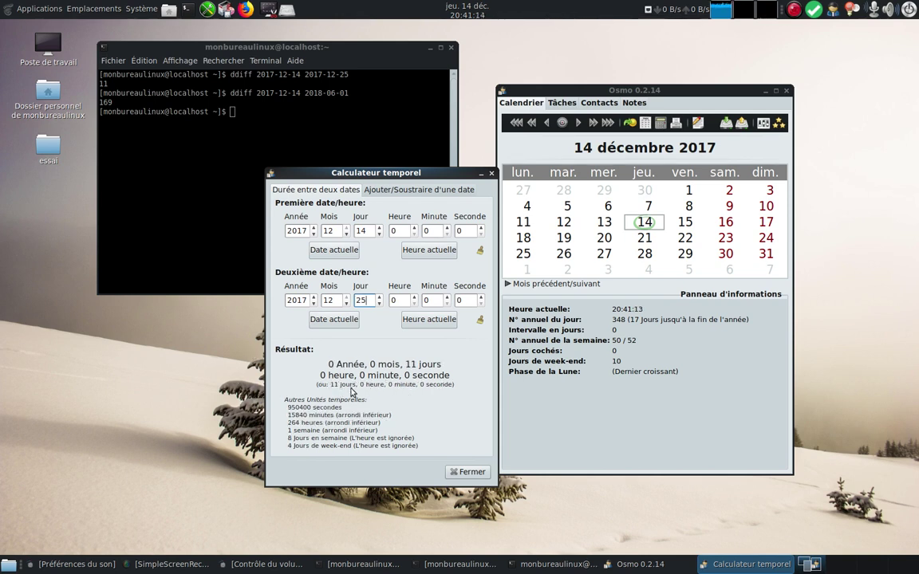
# - Change the second date to 2018-06-01 and recalculate the duration
pyautogui.hotkey('shift', 'Tab')
pyautogui.hotkey('shift', 'Tab')
pyautogui.press('Up')
pyautogui.press('Tab')
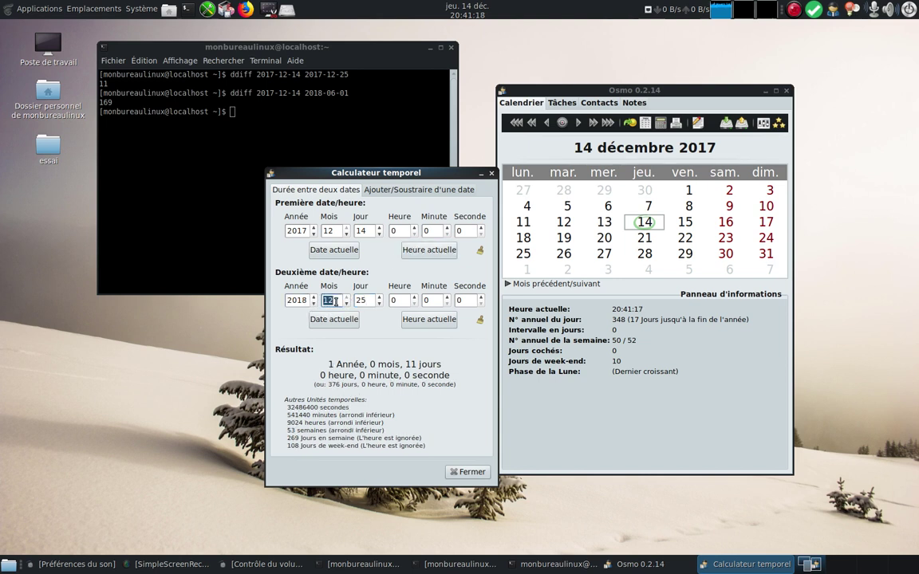
pyautogui.press('BackSpace')
pyautogui.write('6')
pyautogui.click(366, 299)
pyautogui.doubleClick(360, 300)
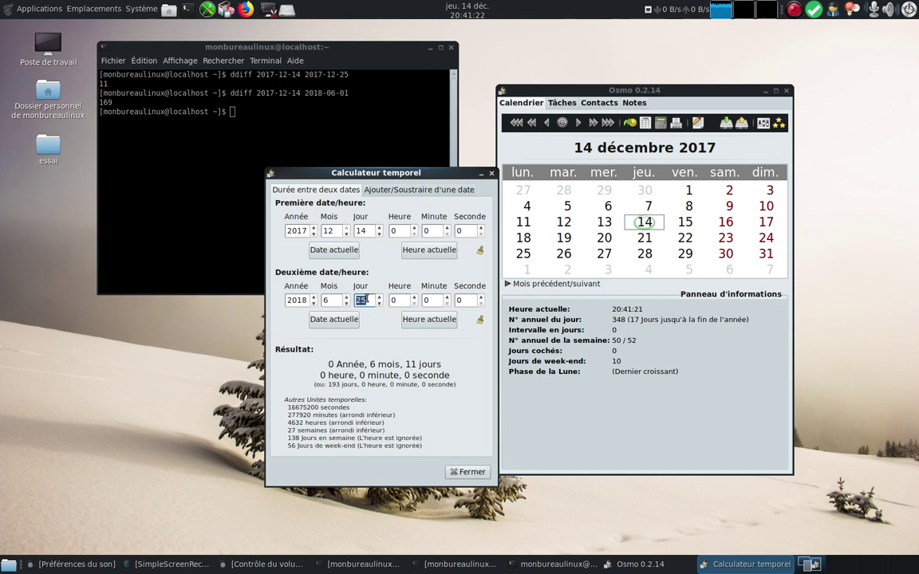
pyautogui.write('01')
pyautogui.press('Return')
# - Set the second date back to 2017-12-25 and recalculate the duration
pyautogui.click(306, 301)
pyautogui.click(314, 304)
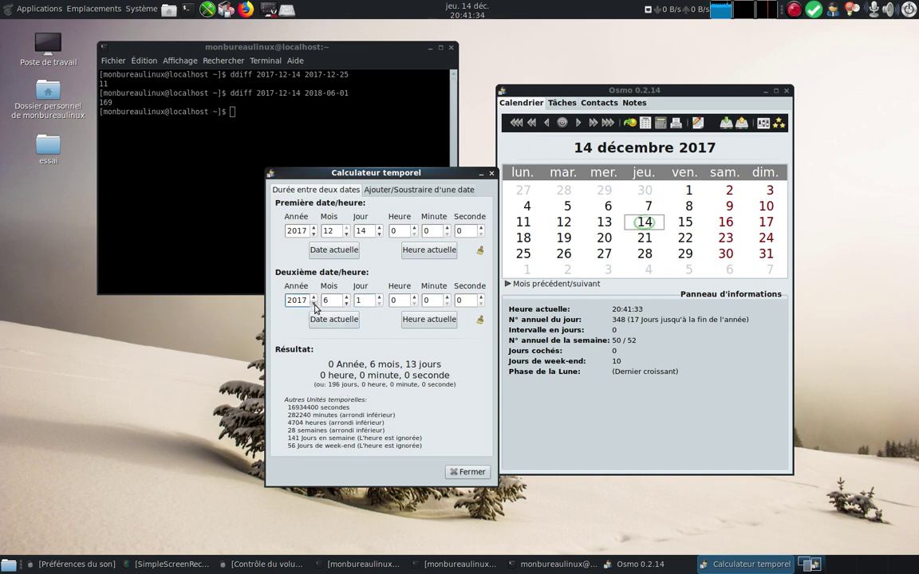
pyautogui.doubleClick(328, 301)
pyautogui.write('1')
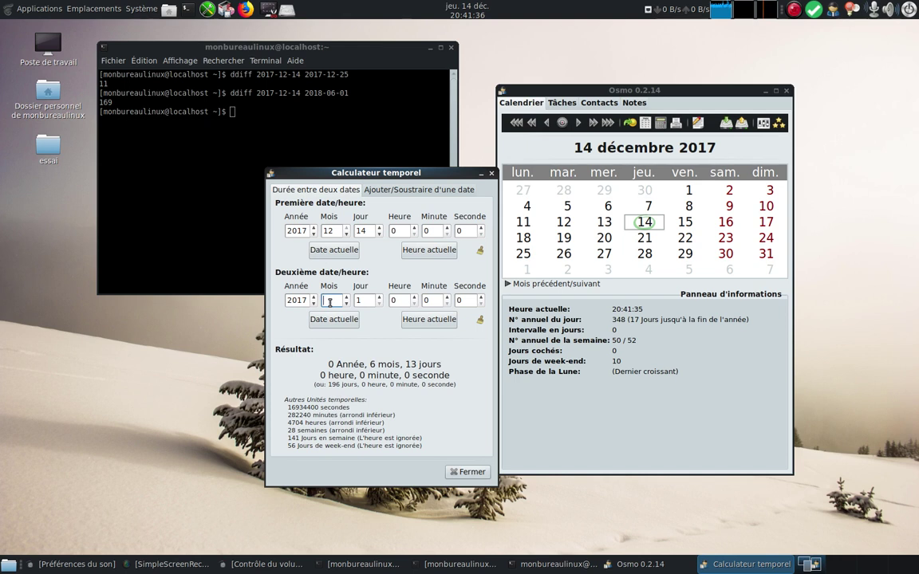
pyautogui.write('2')
pyautogui.click(360, 300)
pyautogui.write('25')
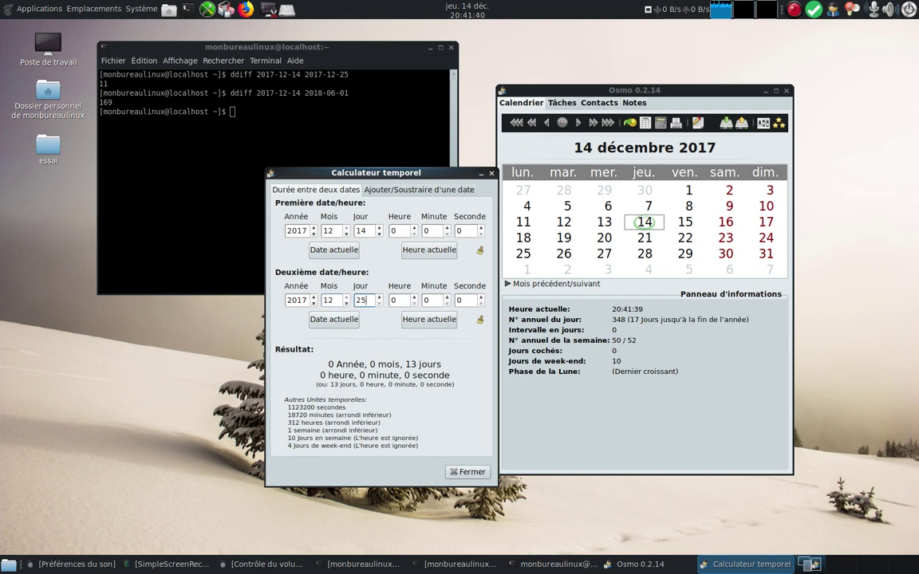
pyautogui.press('Return')
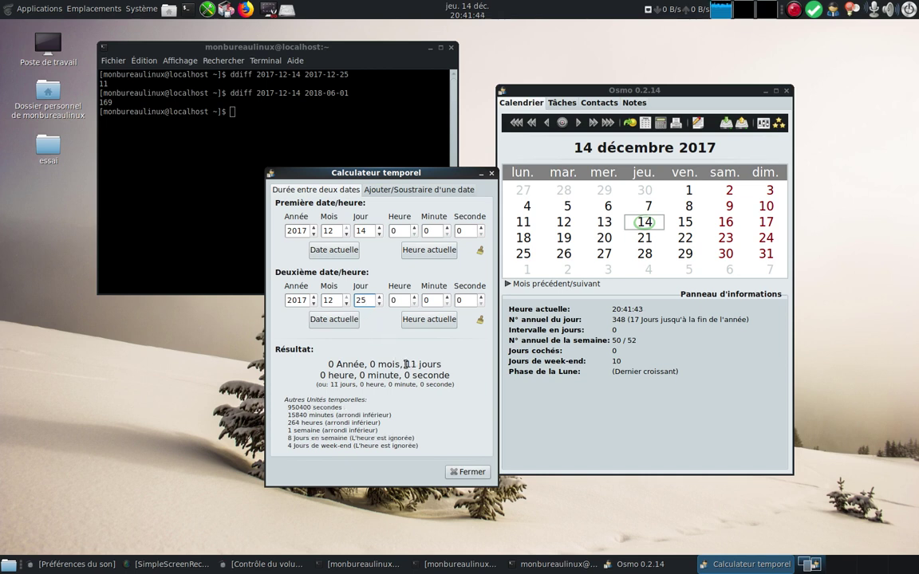
# - Fill the first date with the current time 20:41:52 and switch to Ajouter/Soustraire d'une date
pyautogui.click(419, 253)
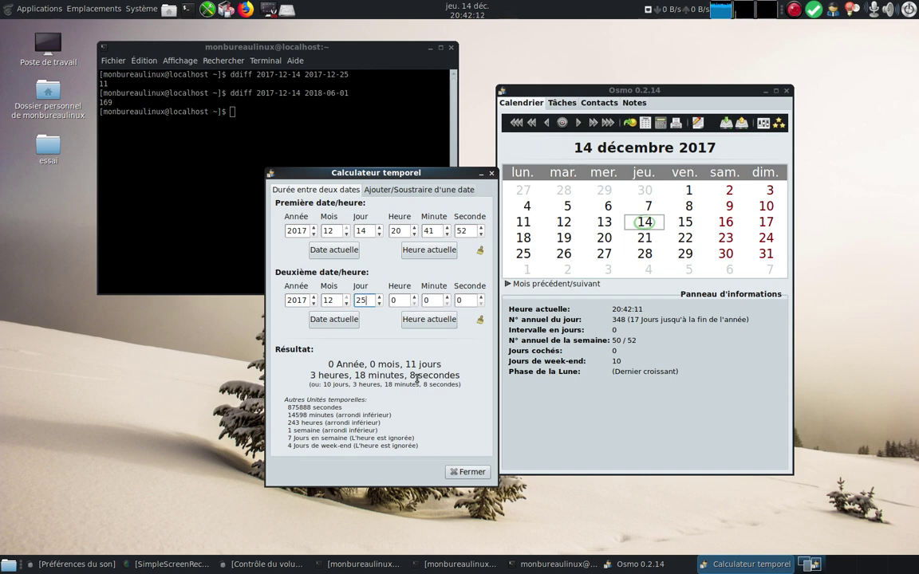
pyautogui.click(409, 190)
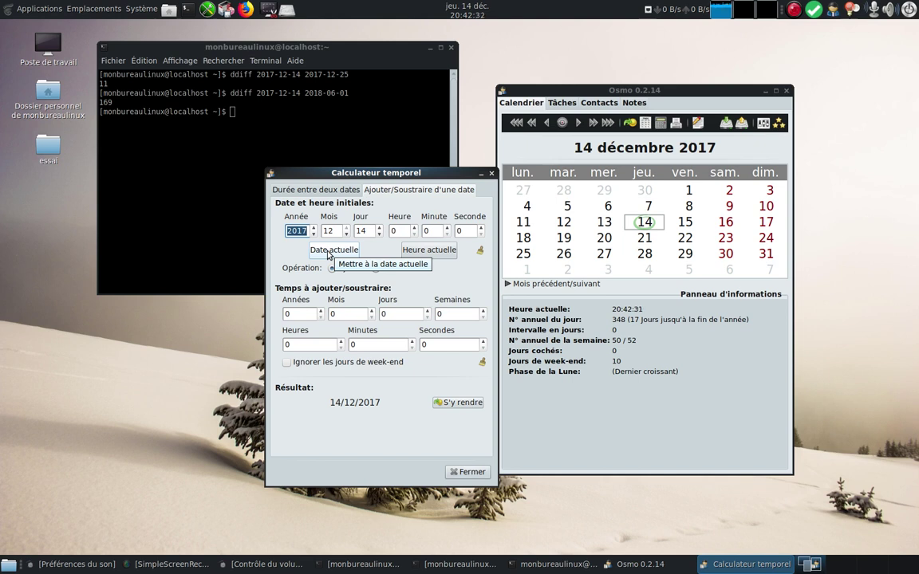
# - Add 35 days to 14/12/2017 in the Jours field
pyautogui.click(389, 316)
pyautogui.press('BackSpace')
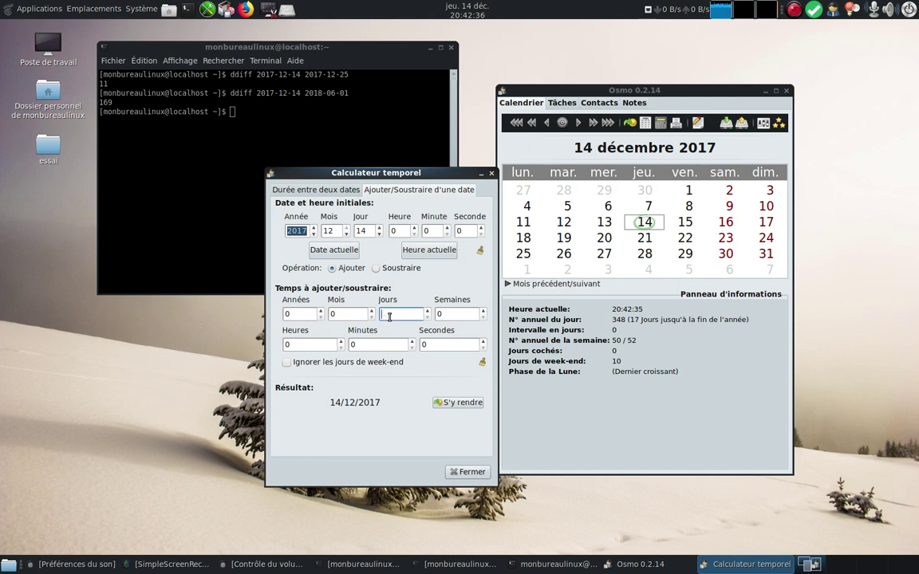
pyautogui.write('35')
pyautogui.press('Return')
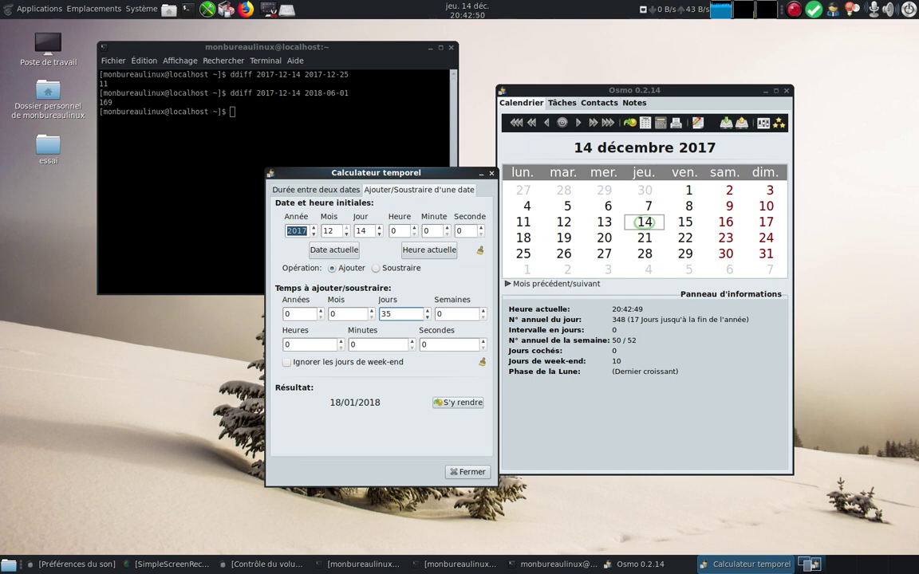
# - Subtract 47 days (28/10/2017), then switch to Ajouter to get 30/01/2018
pyautogui.click(377, 268)
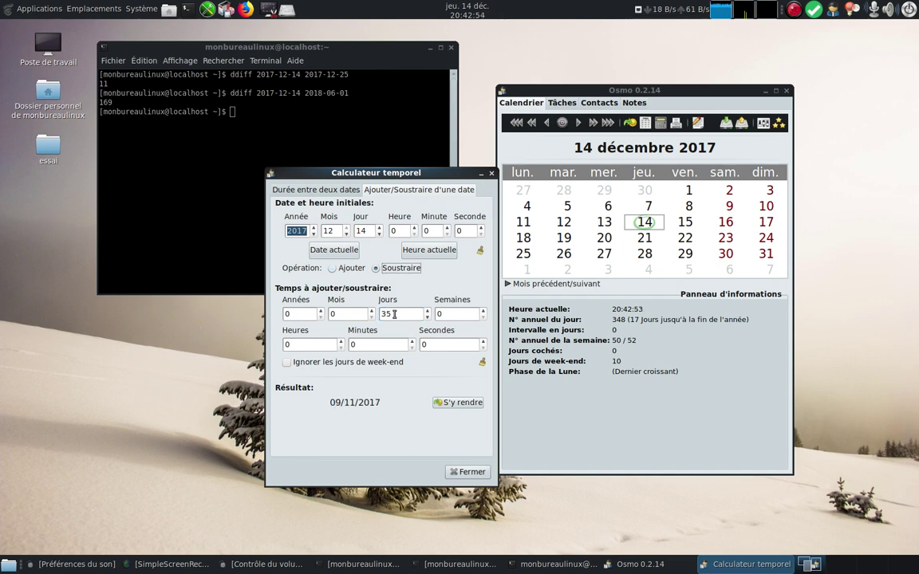
pyautogui.doubleClick(394, 315)
pyautogui.press('BackSpace')
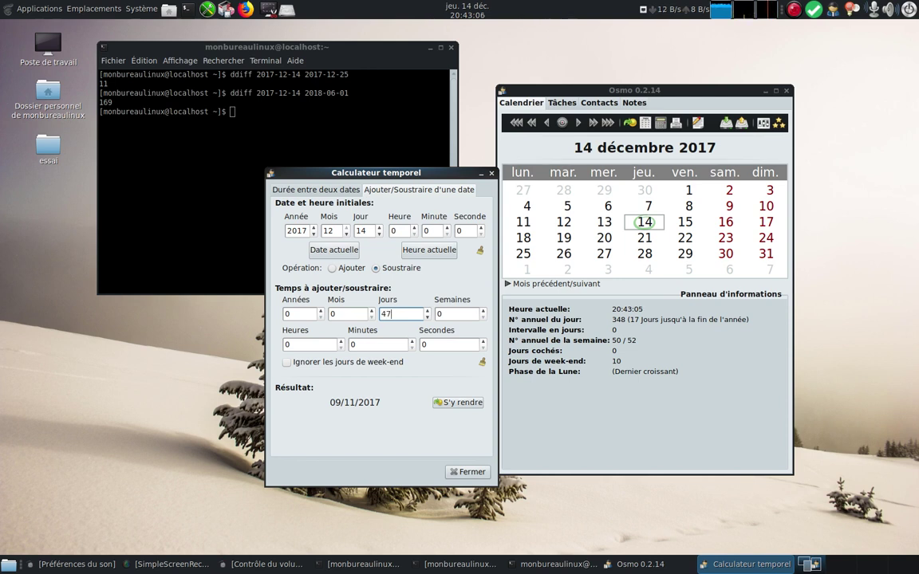
pyautogui.write('47')
pyautogui.press('Return')
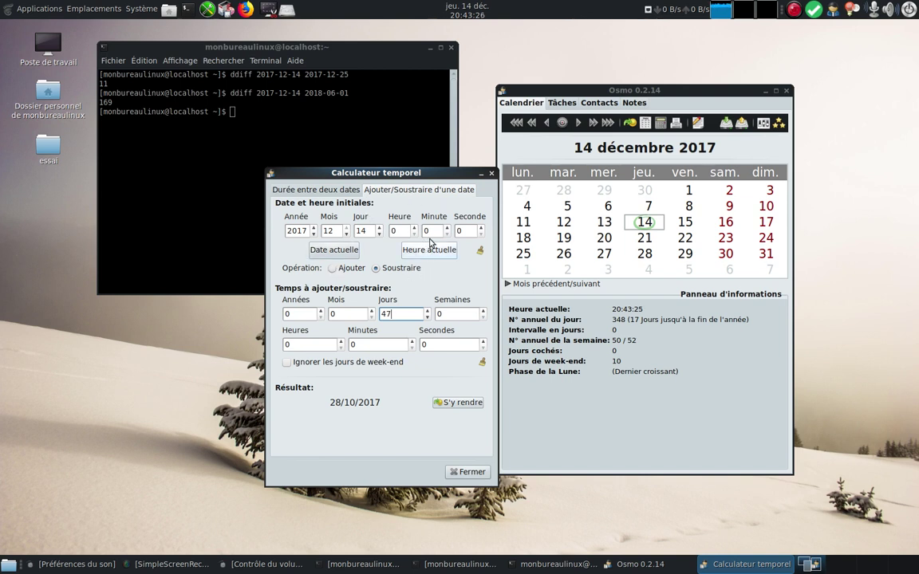
pyautogui.click(336, 271)
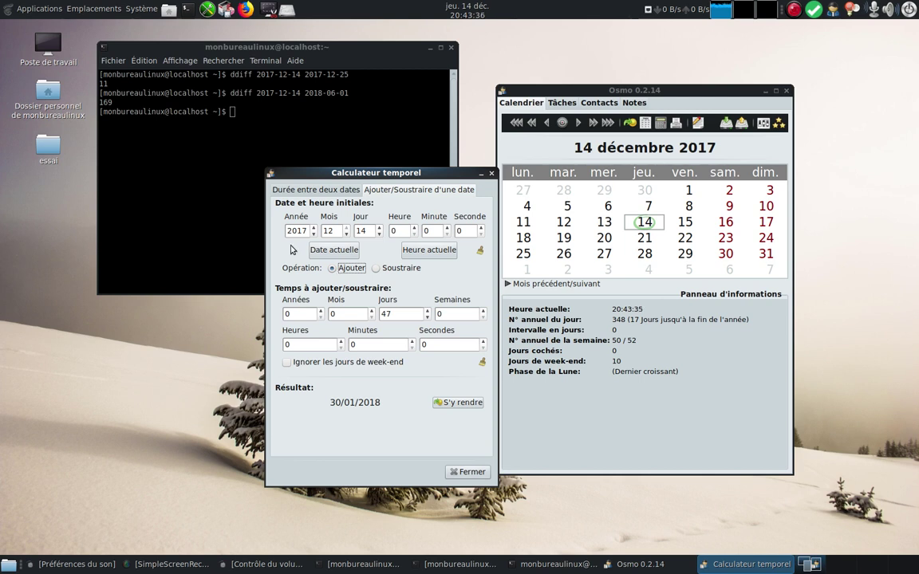
# - Return to Durée entre deux dates, compare with the ddiff terminal, and reset the first date with Date actuelle
pyautogui.click(307, 190)
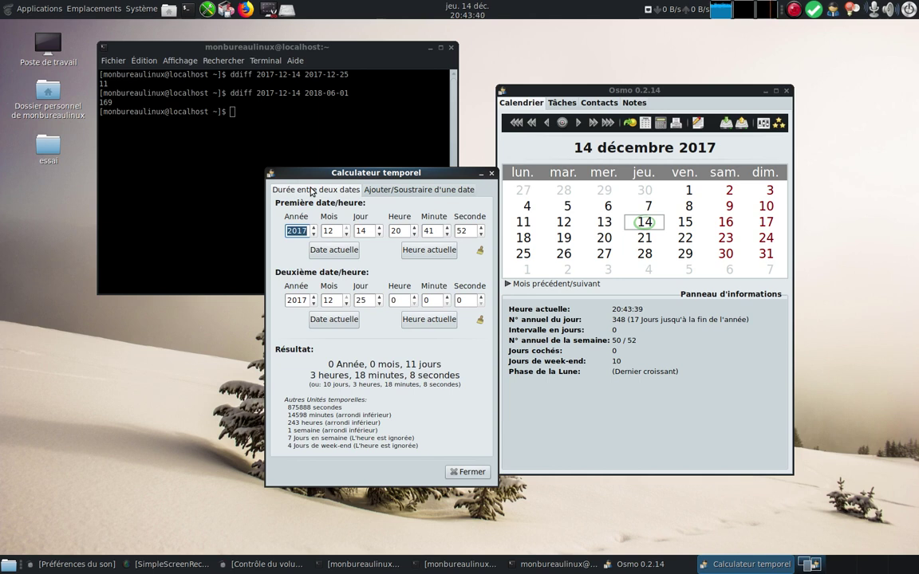
pyautogui.click(339, 57)
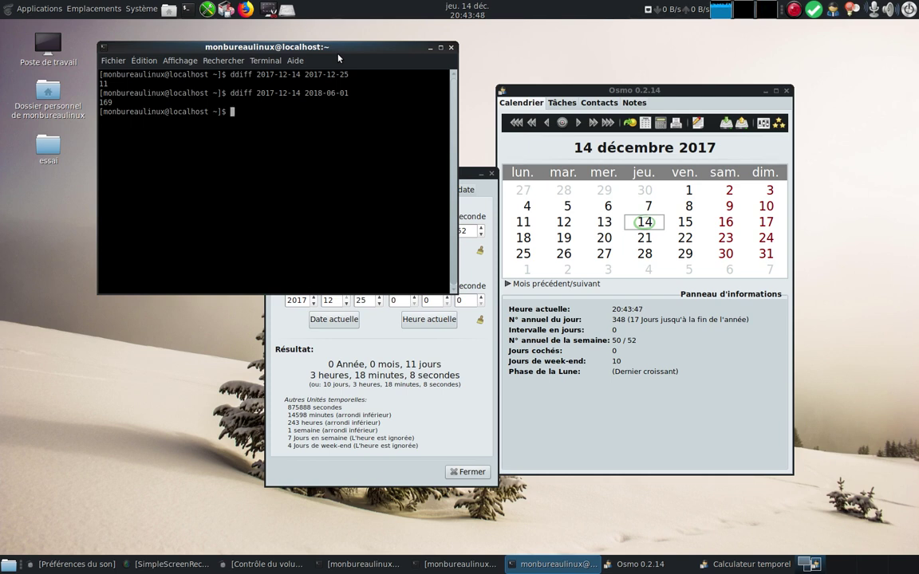
pyautogui.click(464, 179)
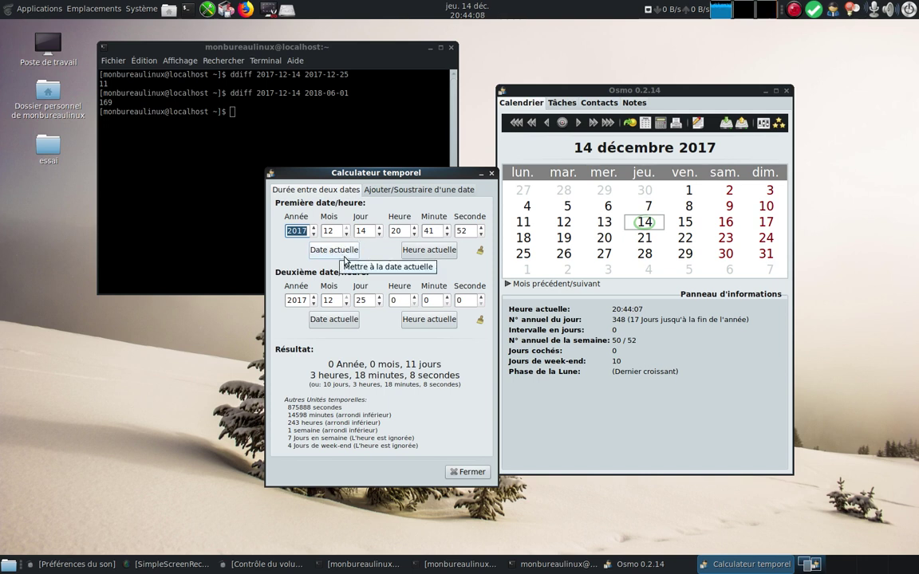
pyautogui.click(335, 252)
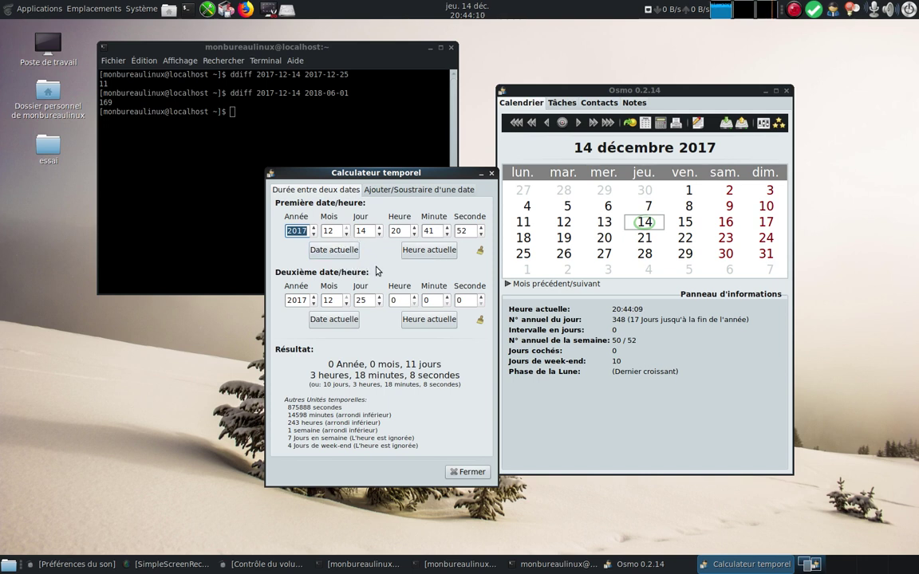